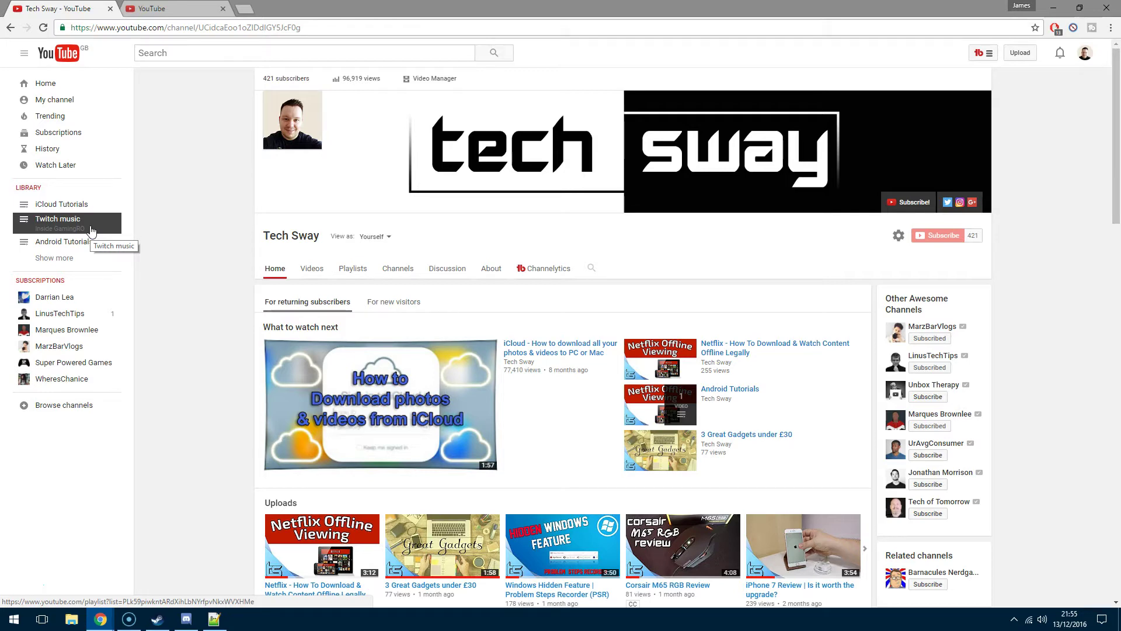
Step: Show the iCloud photo-download video's edit page with its ranked tags, and place the cursor in the title field
left_click(155, 9)
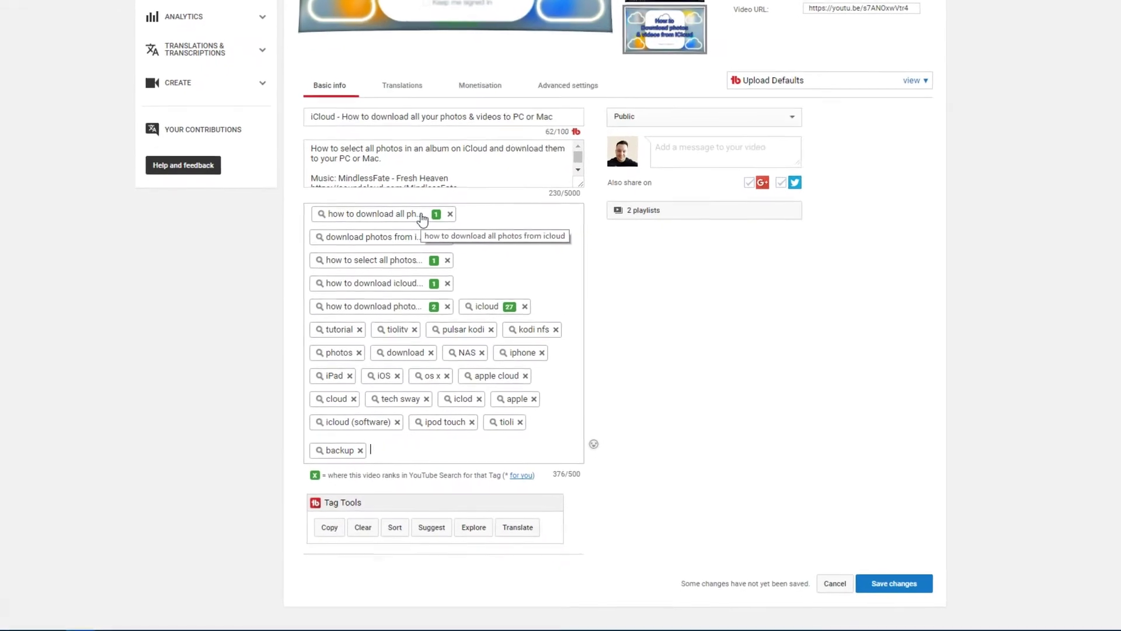
left_click(352, 128)
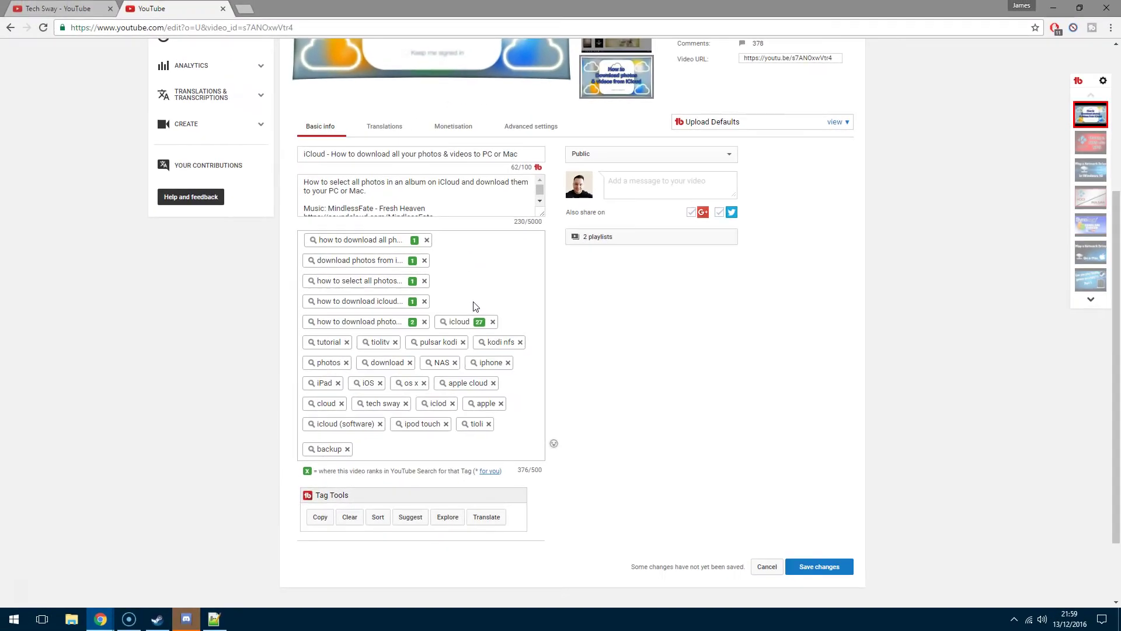
right_click(1091, 27)
Step: Open the TubeBuddy website from the extension icon, then go back to the video's edit page
left_click(1083, 47)
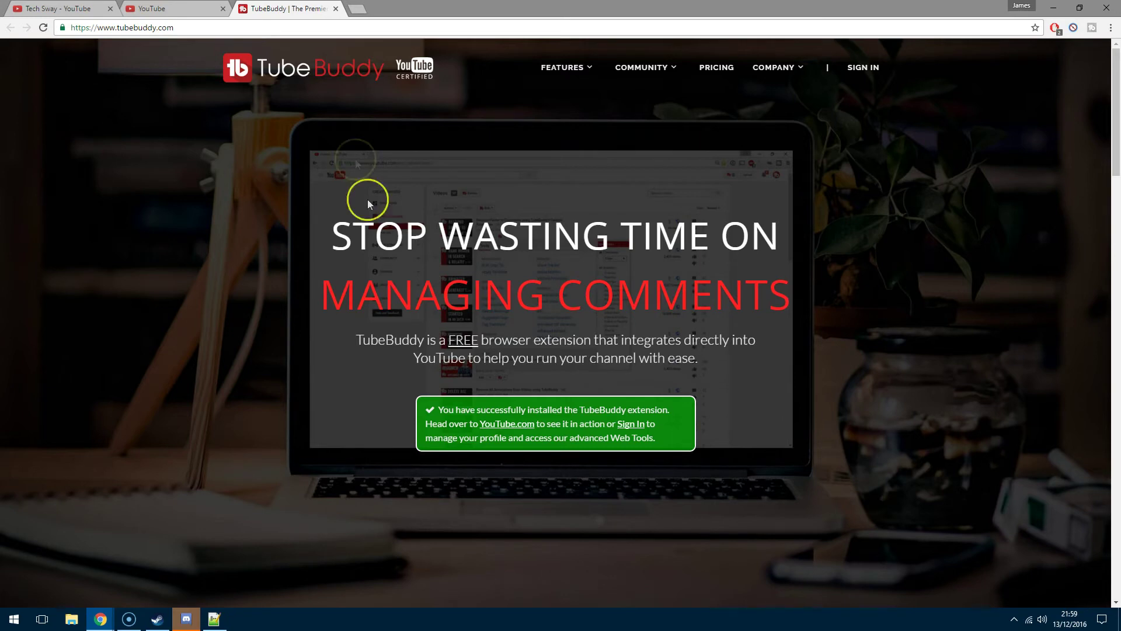
left_click(210, 10)
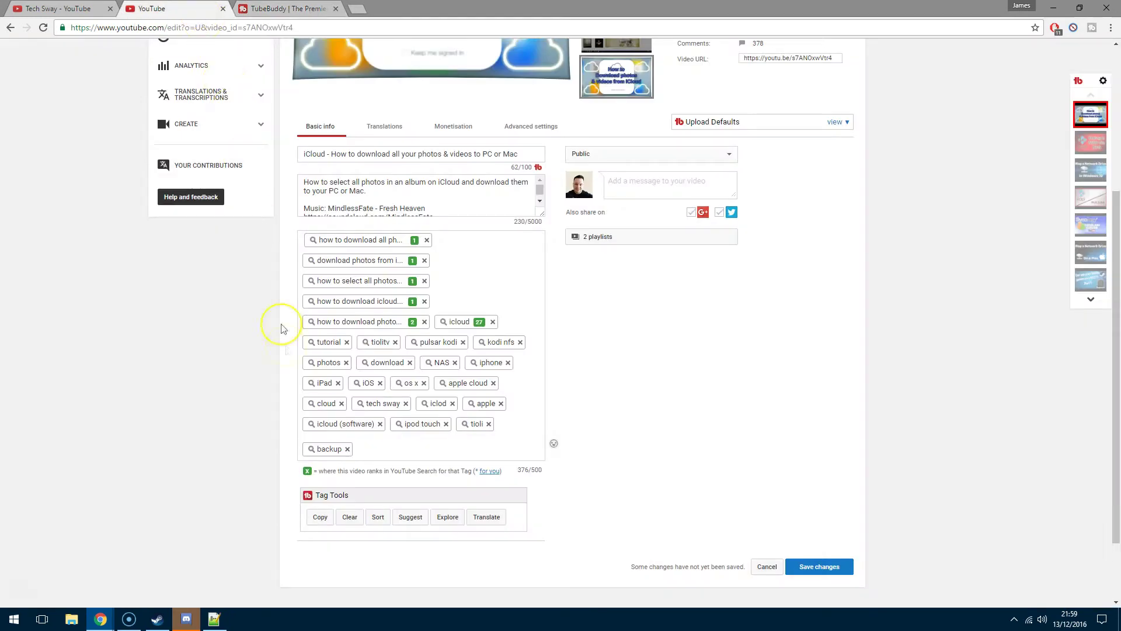
left_click(409, 517)
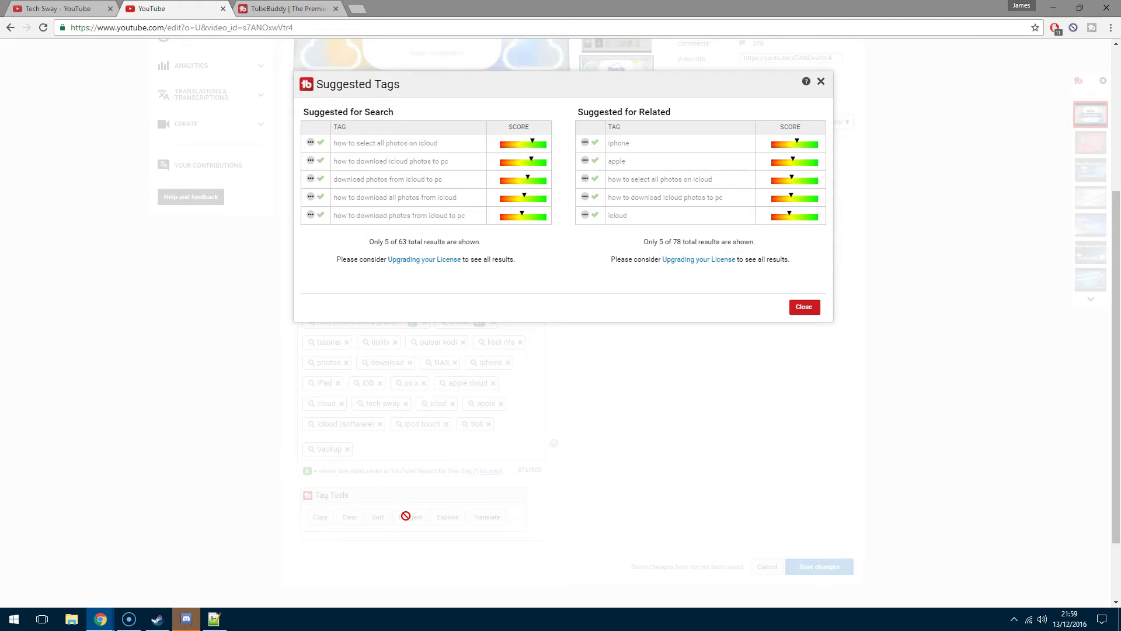
left_click(474, 400)
left_click(819, 304)
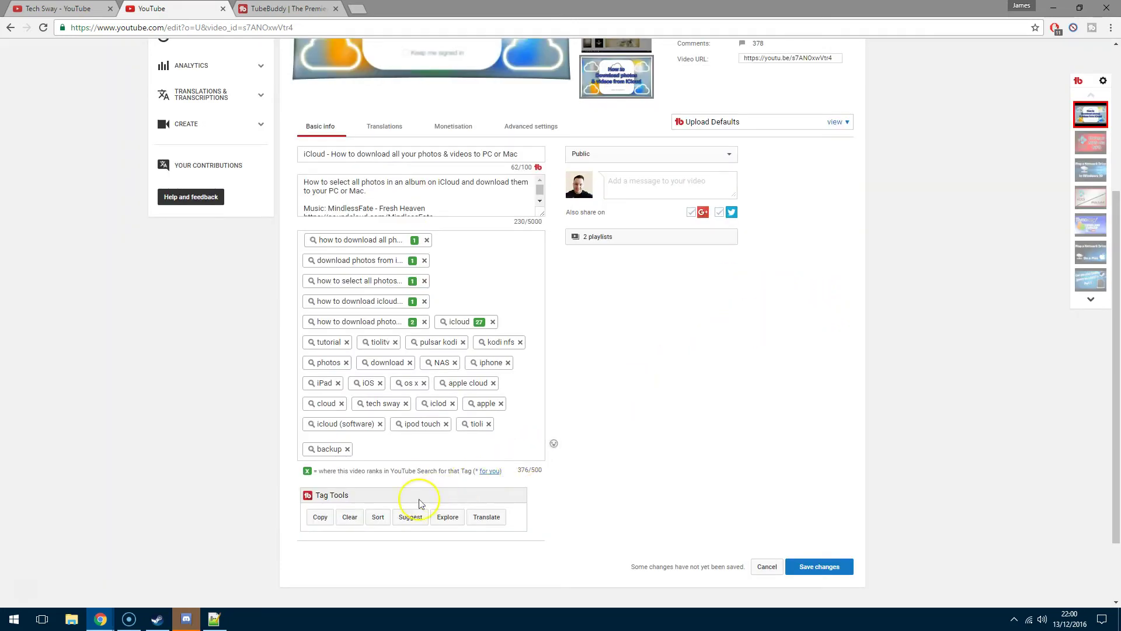
Step: Auto-sort the iCloud video's tags by search rank in Tag Tools and apply the new order
left_click(378, 517)
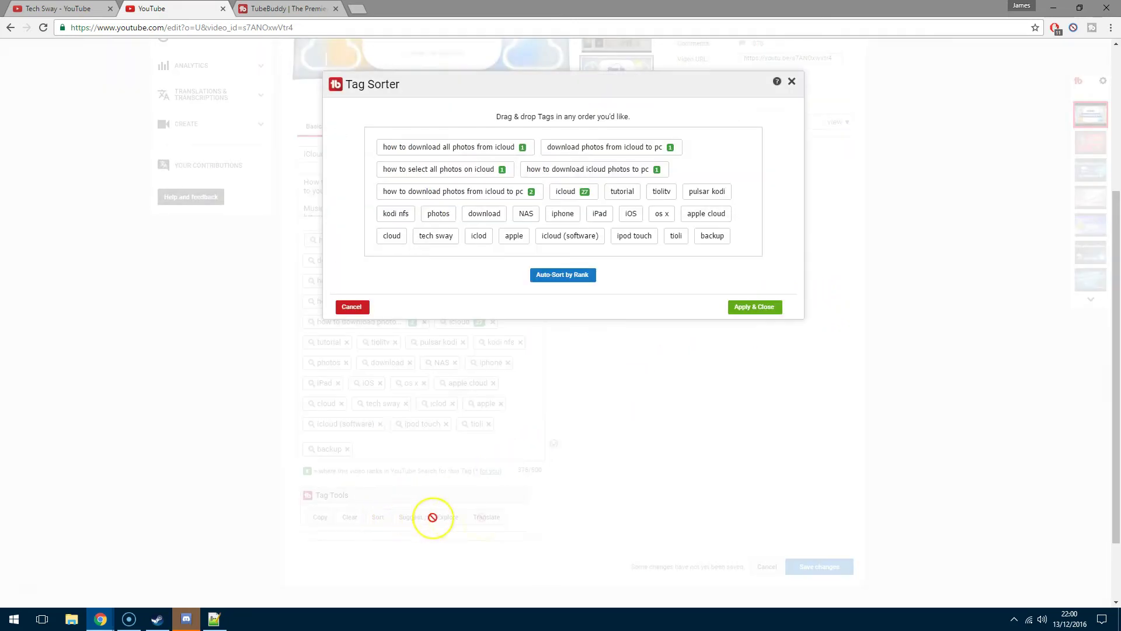
left_click(576, 281)
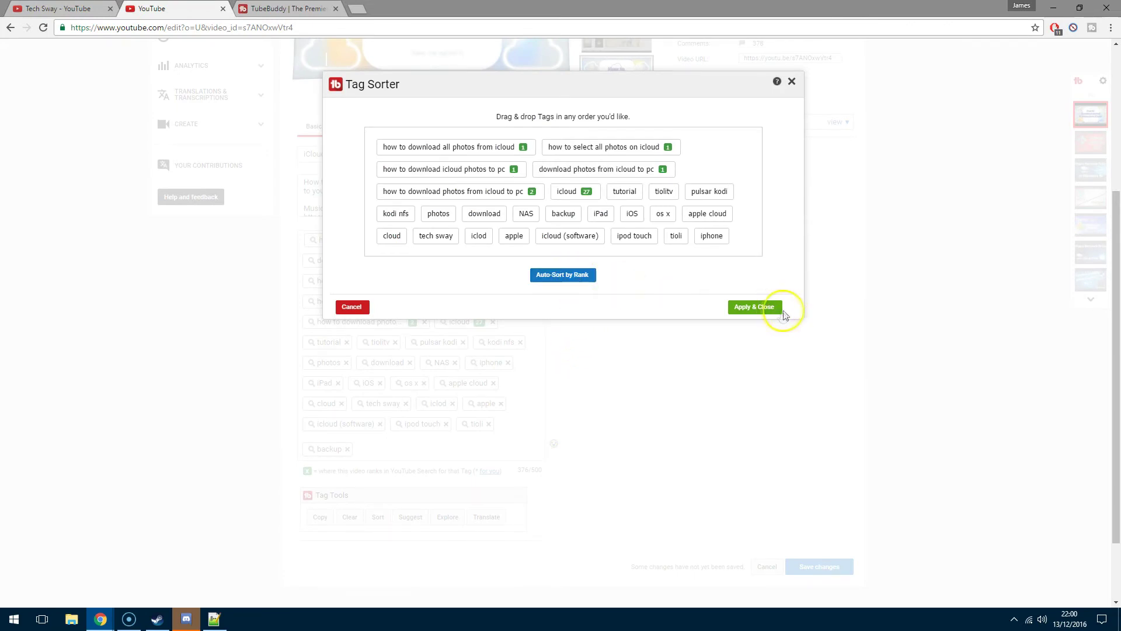
left_click(754, 307)
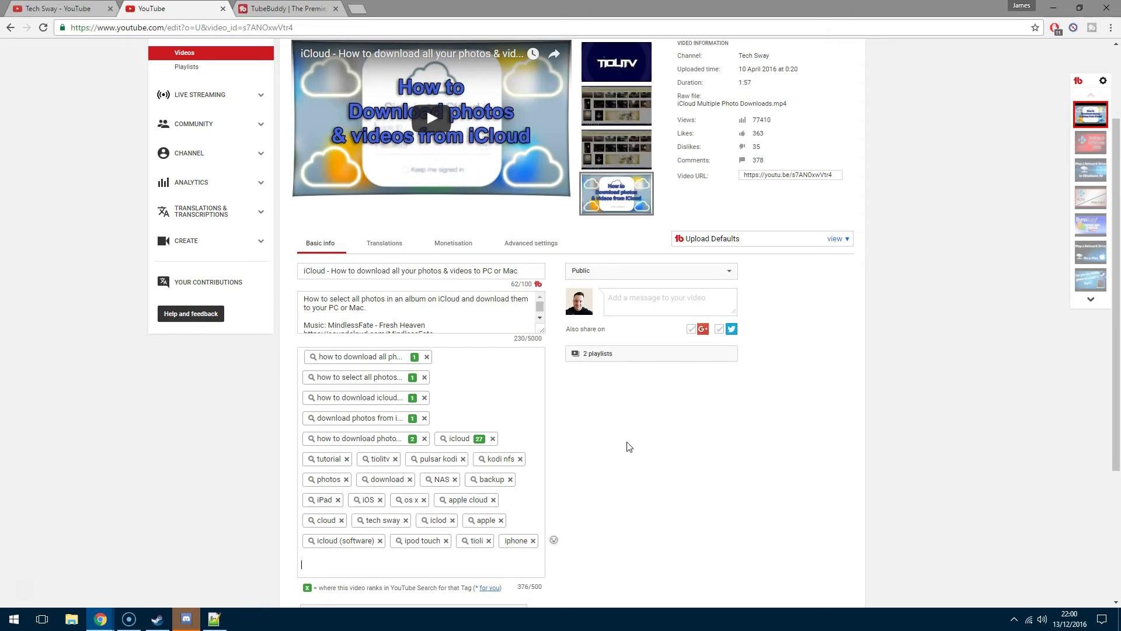
left_click(307, 9)
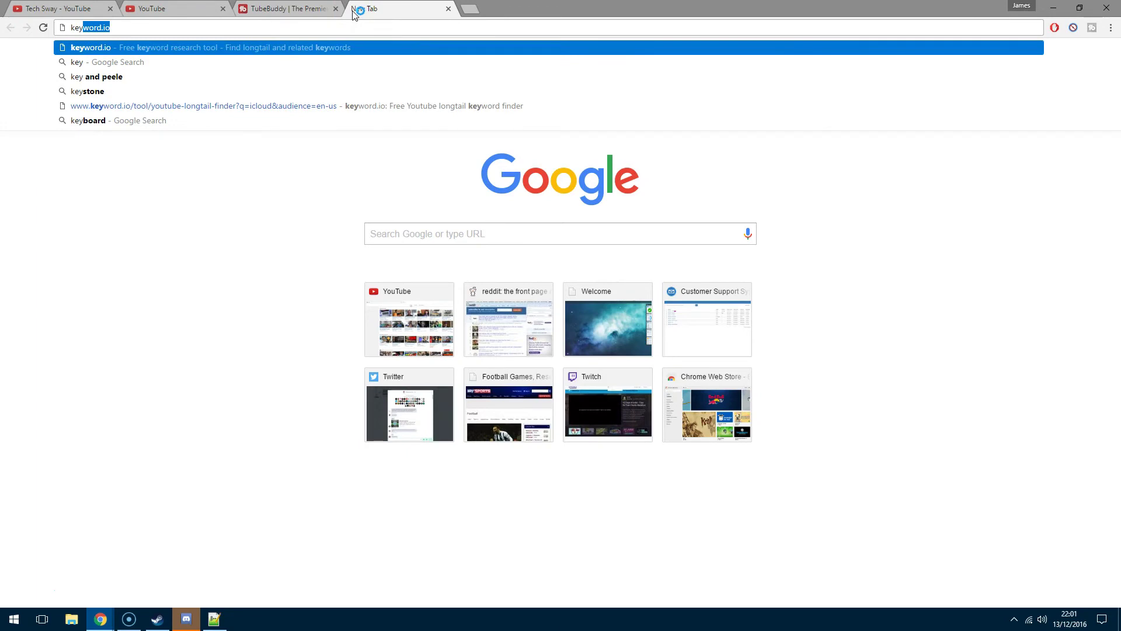
Step: On keyword.io, search YouTube keyword ideas for the seed keyword 'icloud'
key("Return")
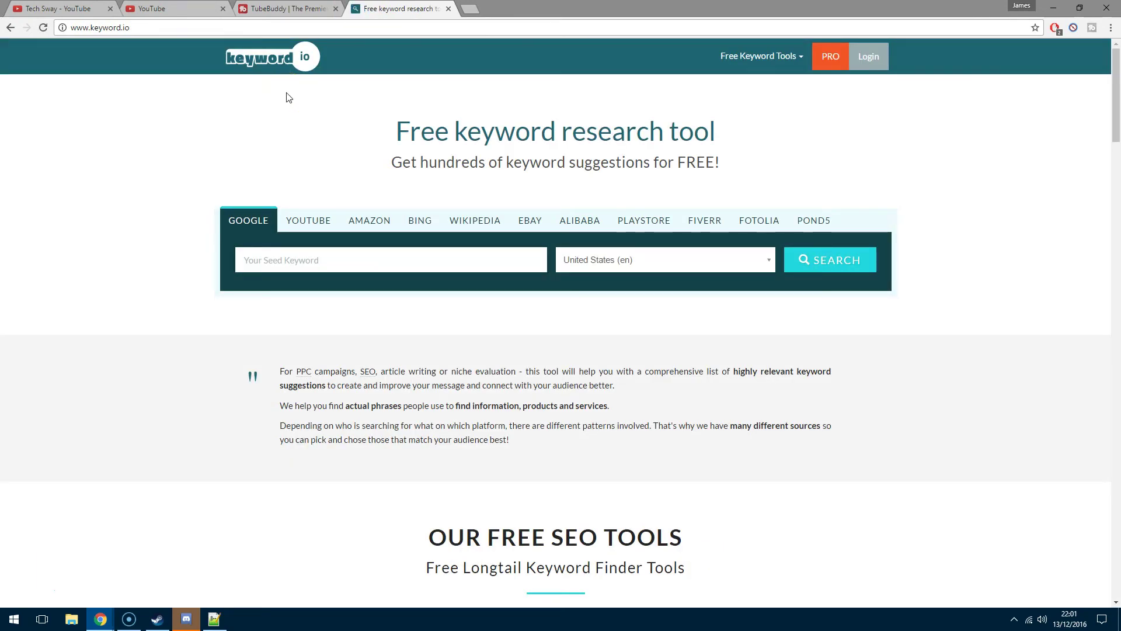
left_click(306, 222)
left_click(336, 254)
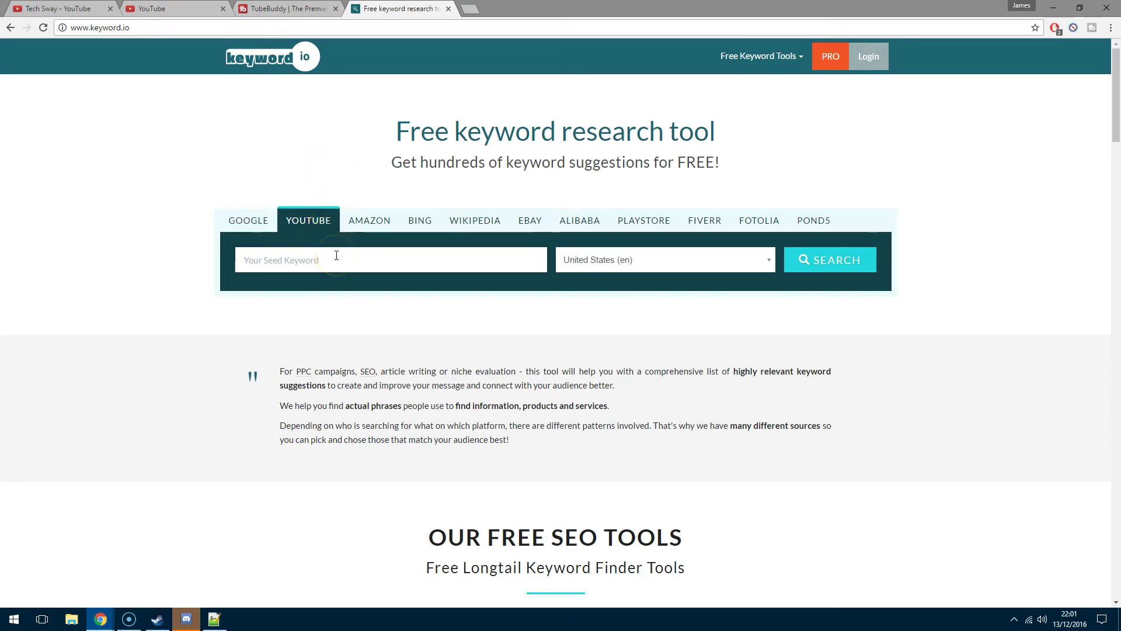
type("icloud")
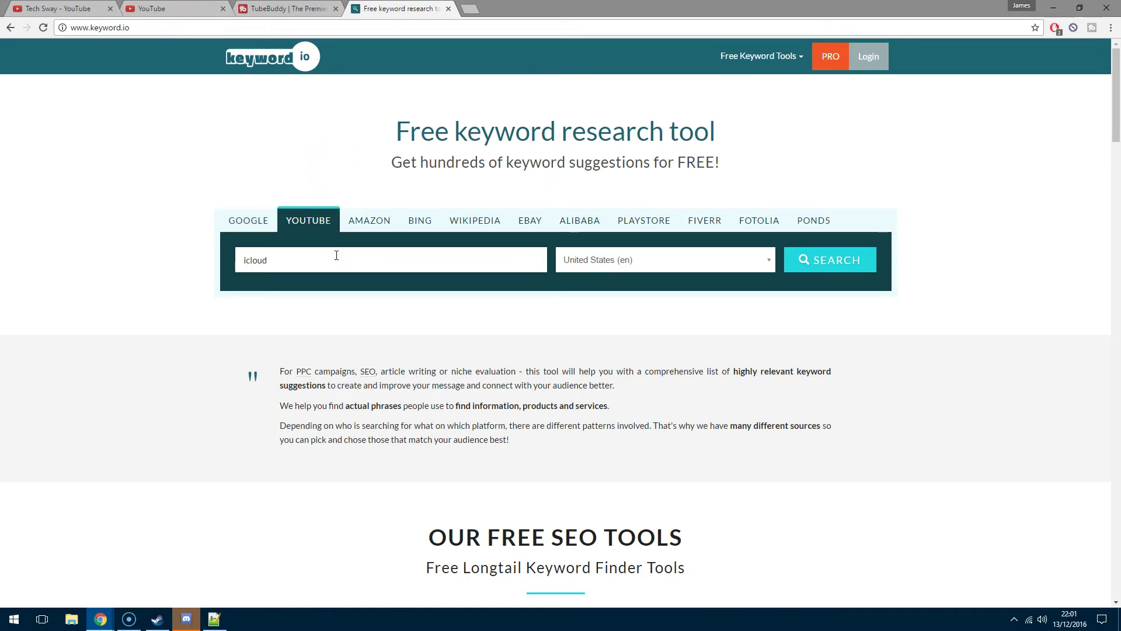
left_click(314, 221)
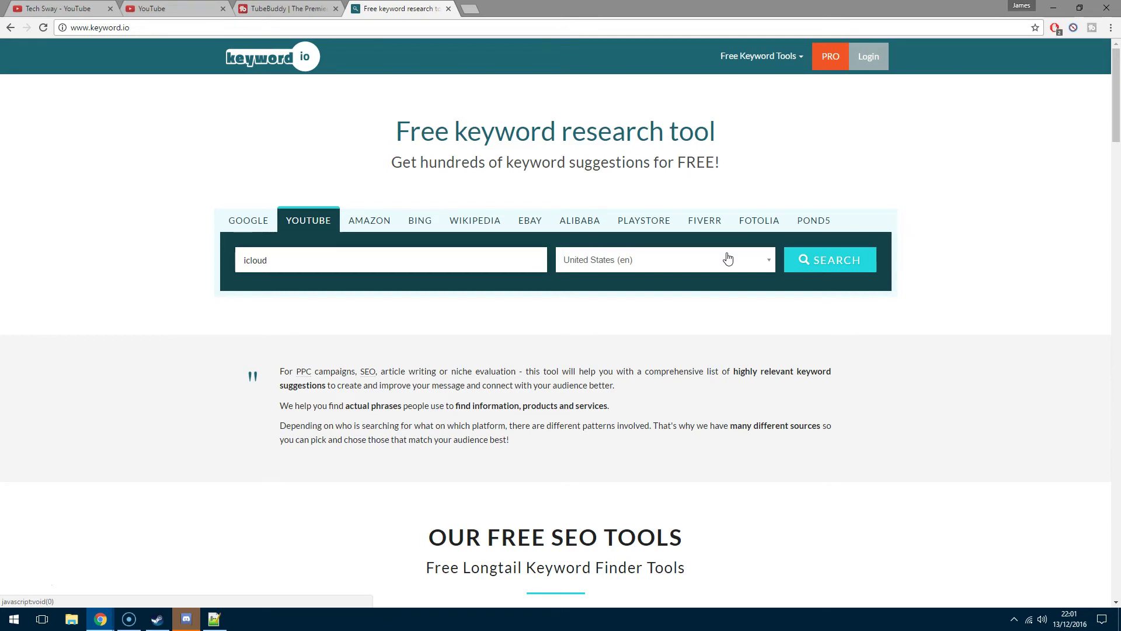
left_click(805, 261)
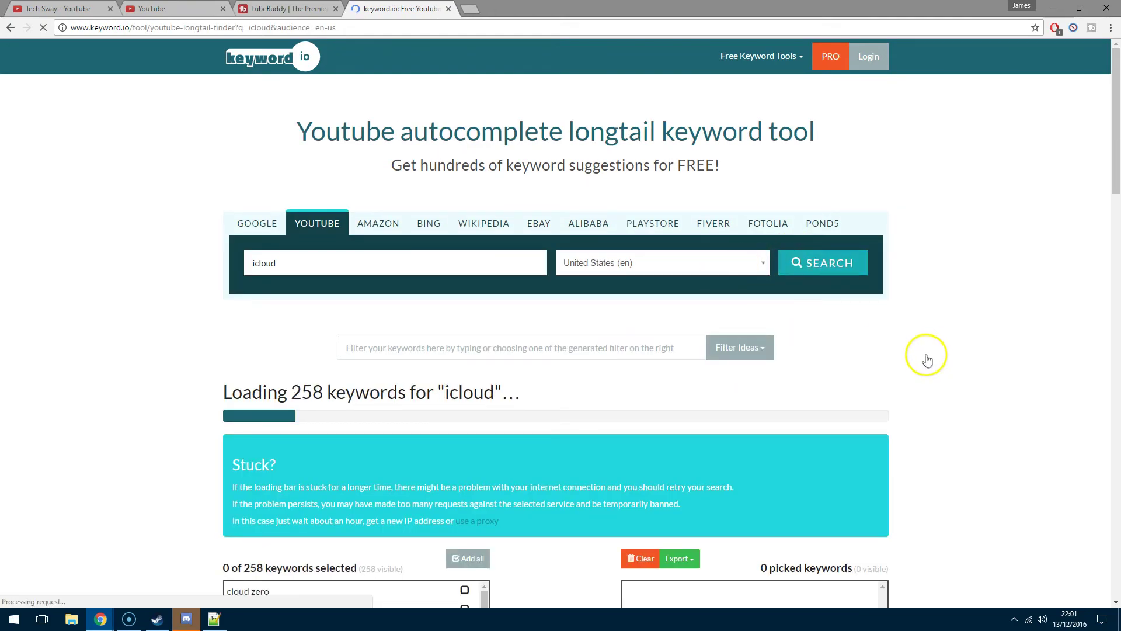
Step: Scroll through the icloud results and dismiss the signup prompt without creating an account
scroll(922, 358, "down", 2)
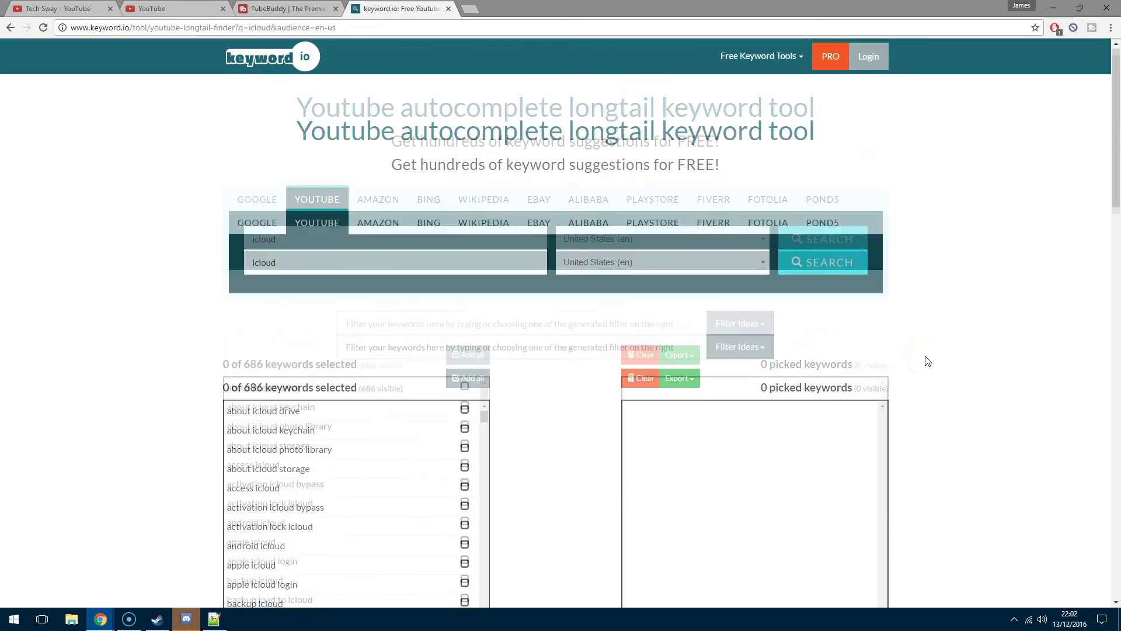
scroll(916, 357, "down", 4)
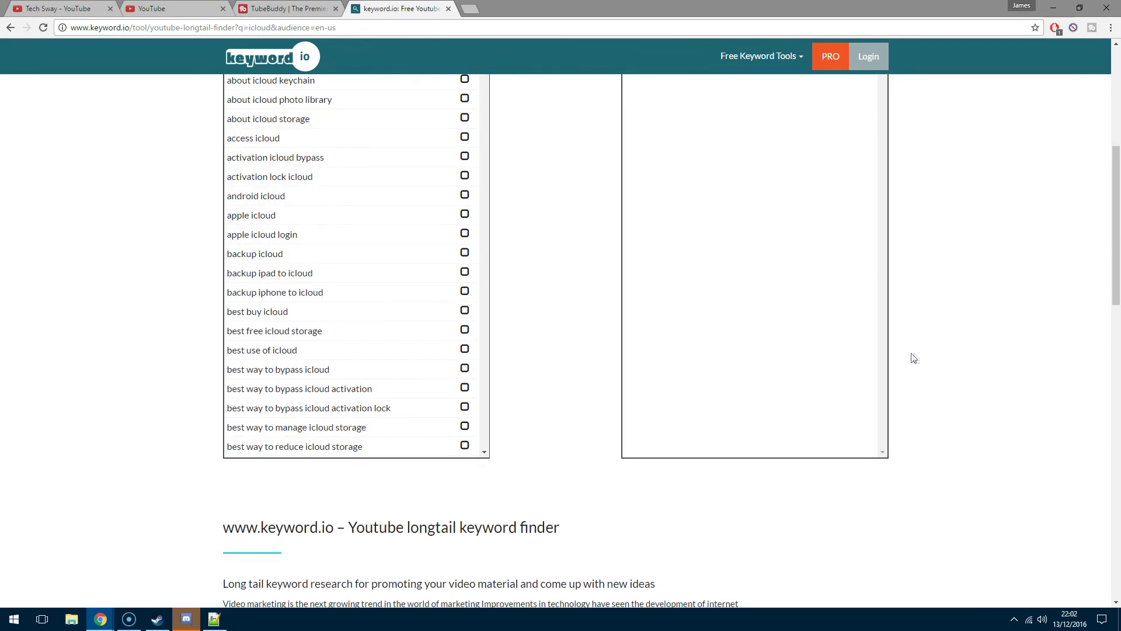
scroll(572, 362, "up", 3)
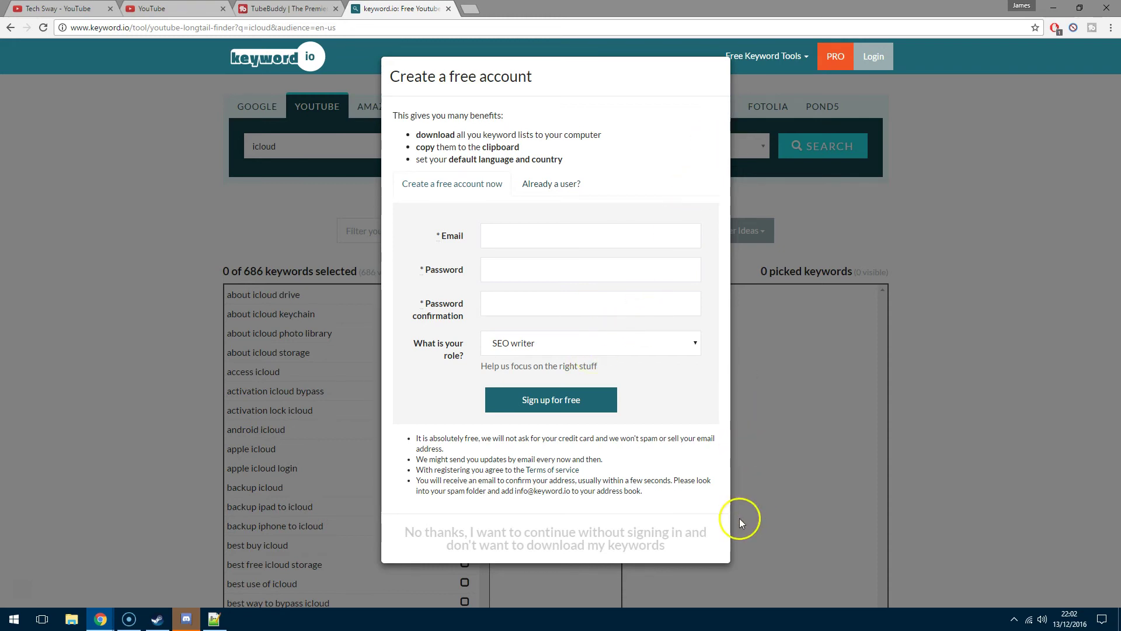
left_click(673, 533)
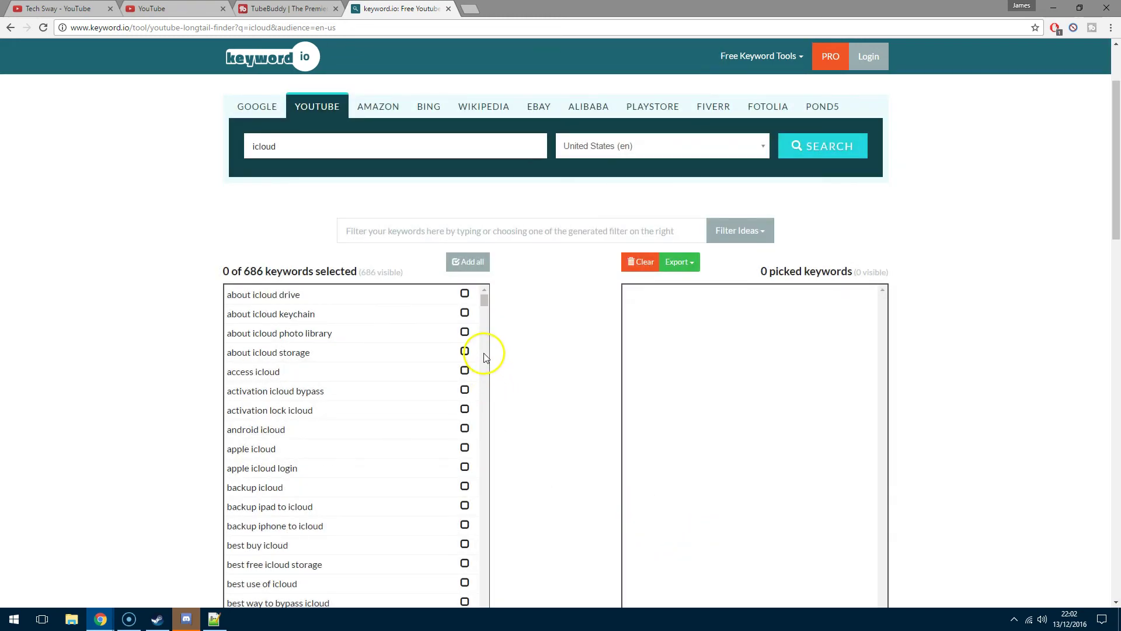
Step: Tick about icloud drive, about icloud keychain, activation icloud bypass, android icloud and apple icloud, then view export options
left_click(465, 294)
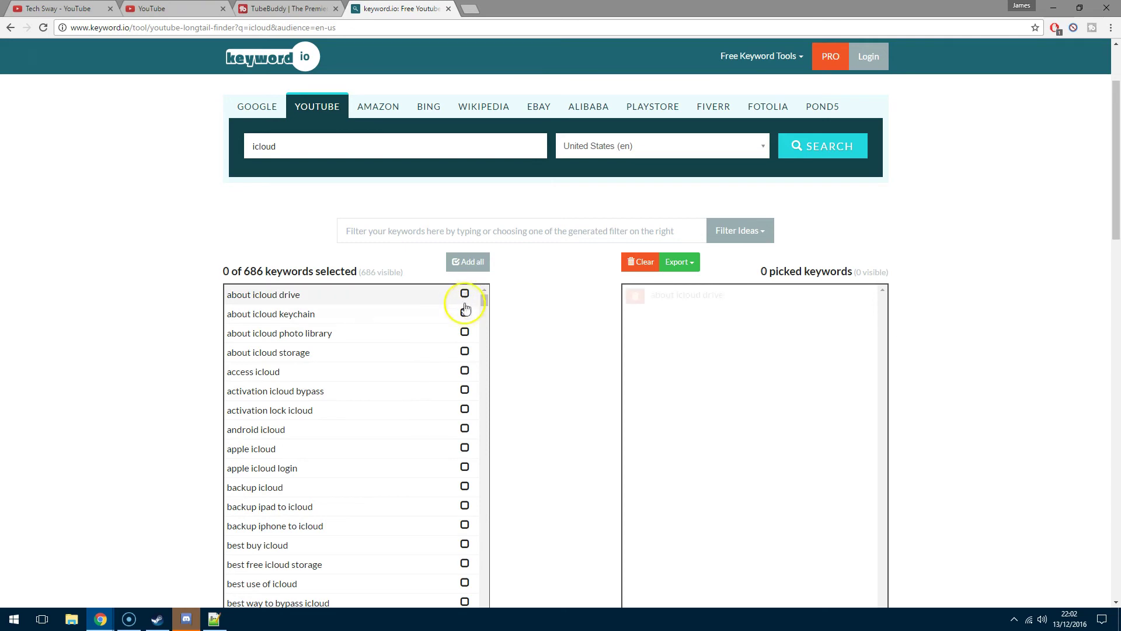
left_click(464, 313)
left_click(465, 390)
left_click(465, 429)
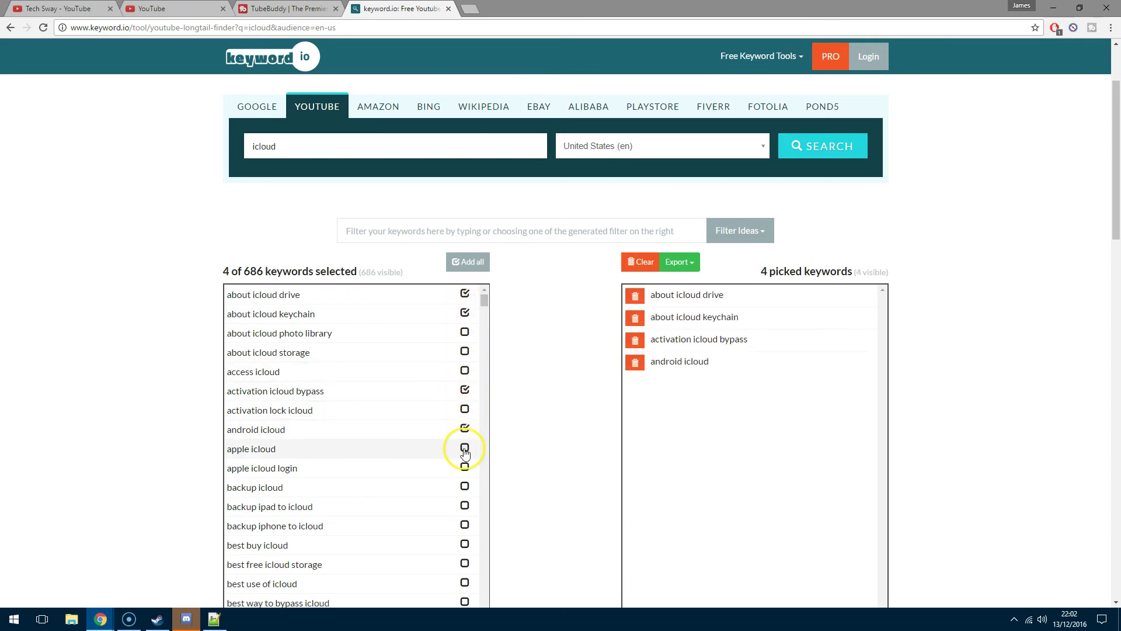
left_click(465, 448)
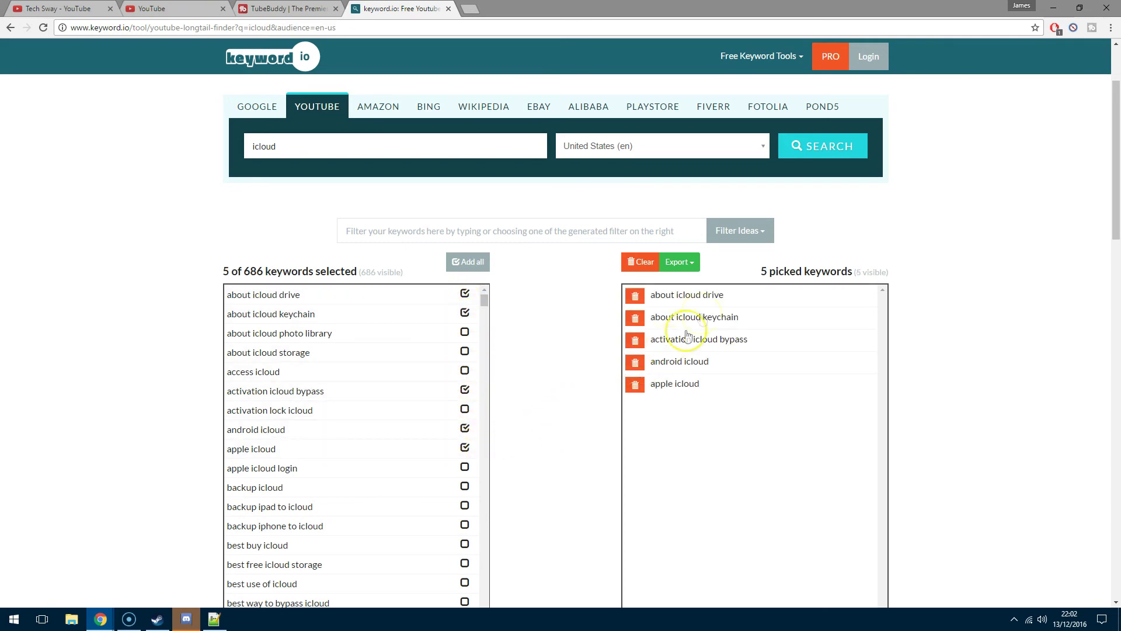
left_click(694, 266)
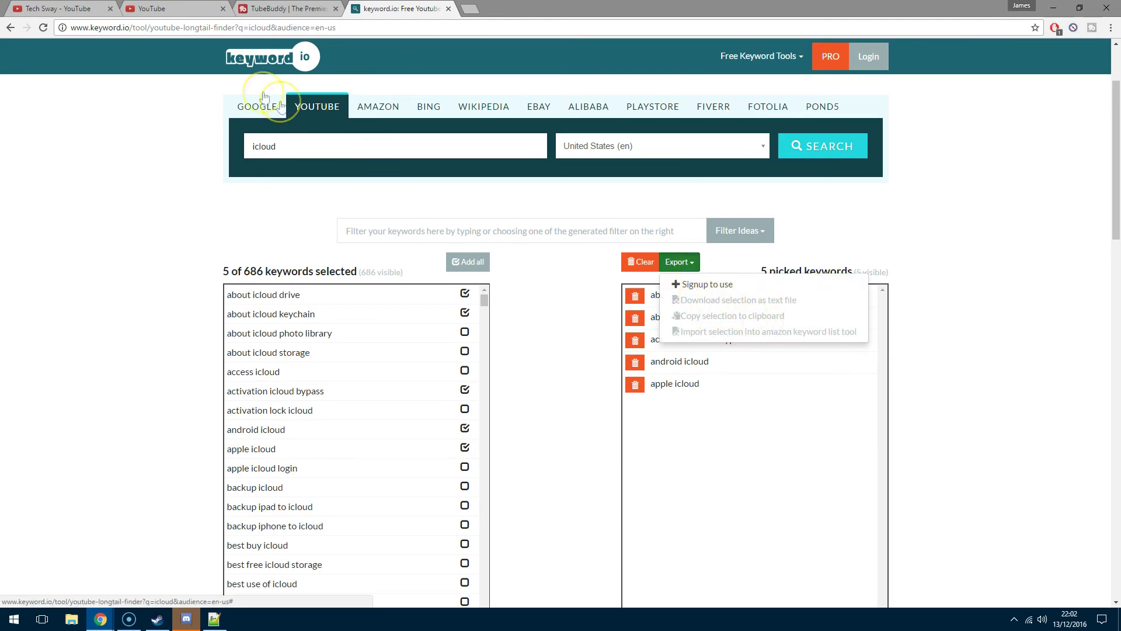
left_click(170, 9)
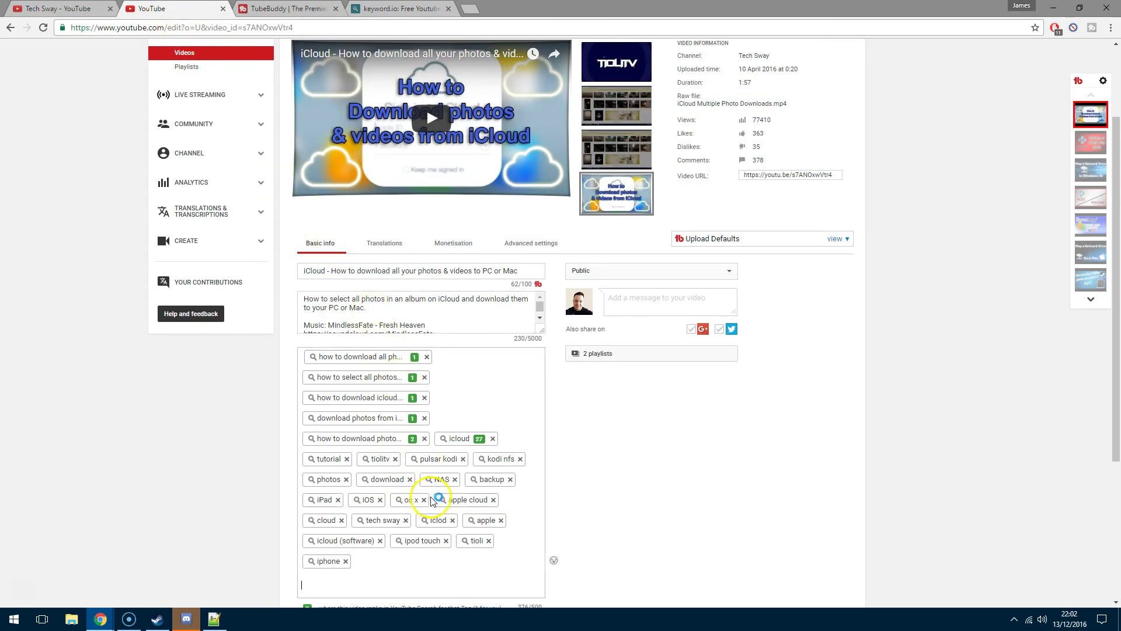
left_click(432, 563)
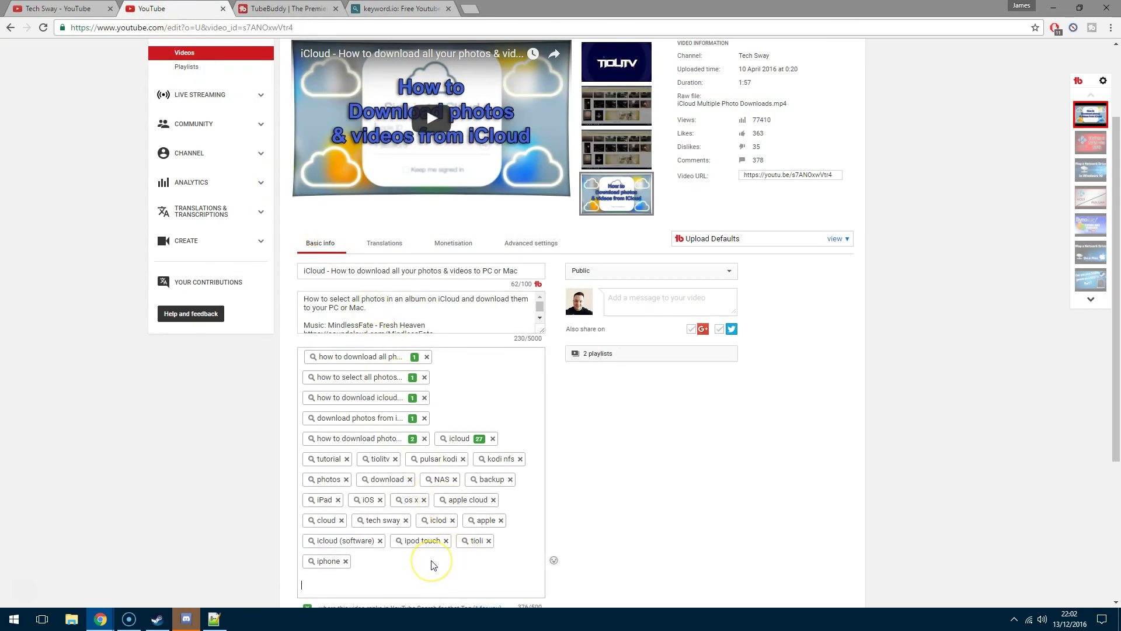